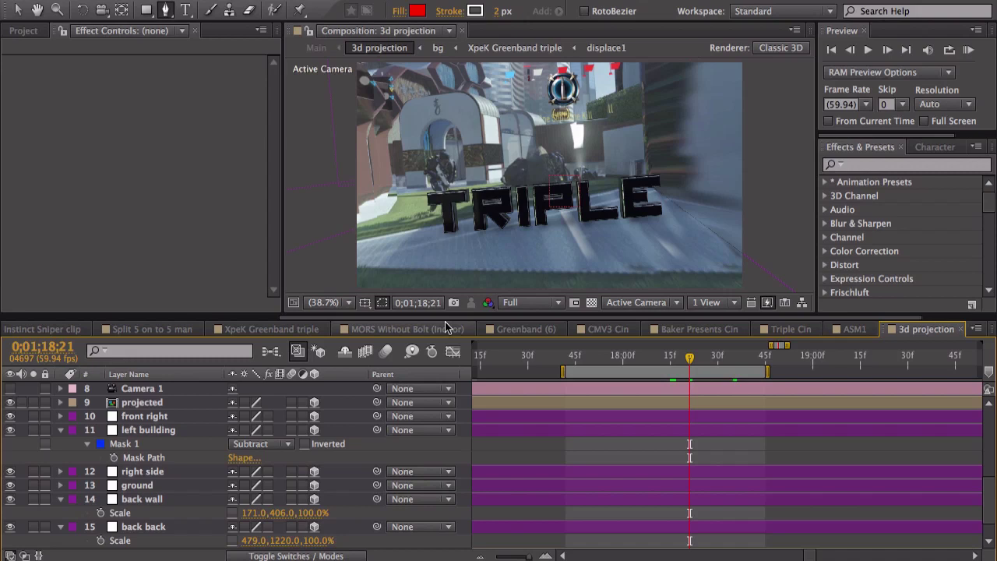
Step: Jump from 3d projection up to the Main composition via the Mini-Flowchart
click(273, 354)
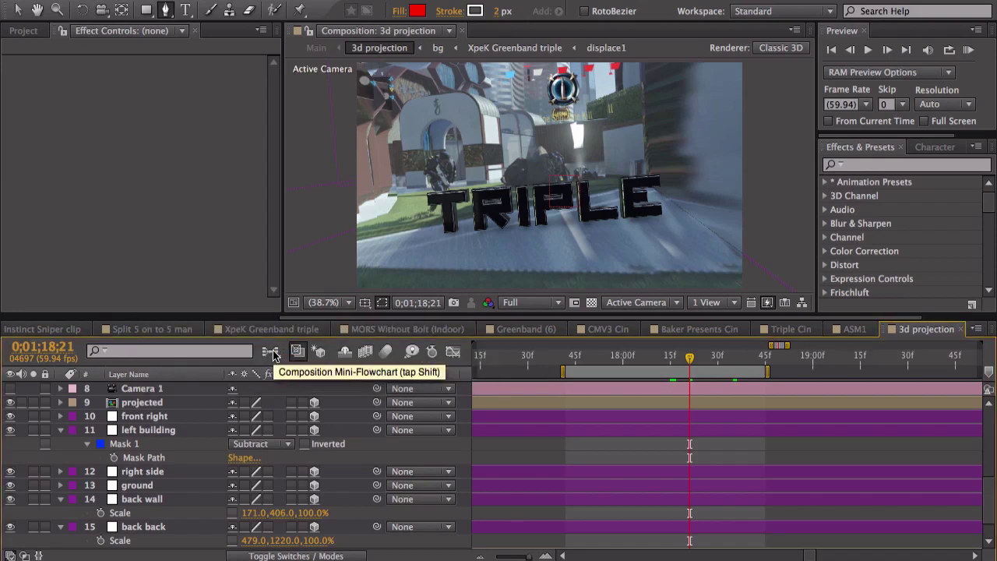
click(273, 355)
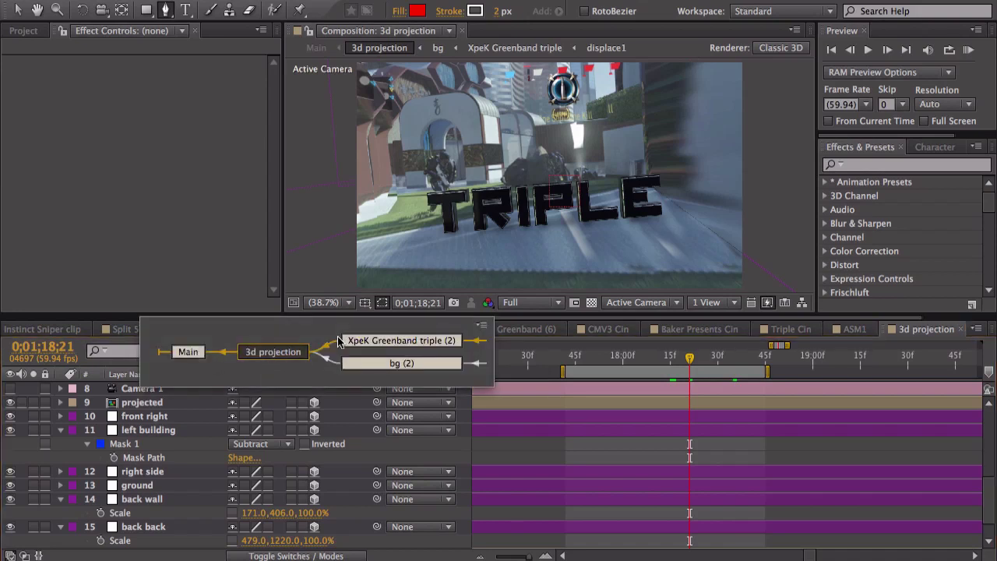
click(195, 352)
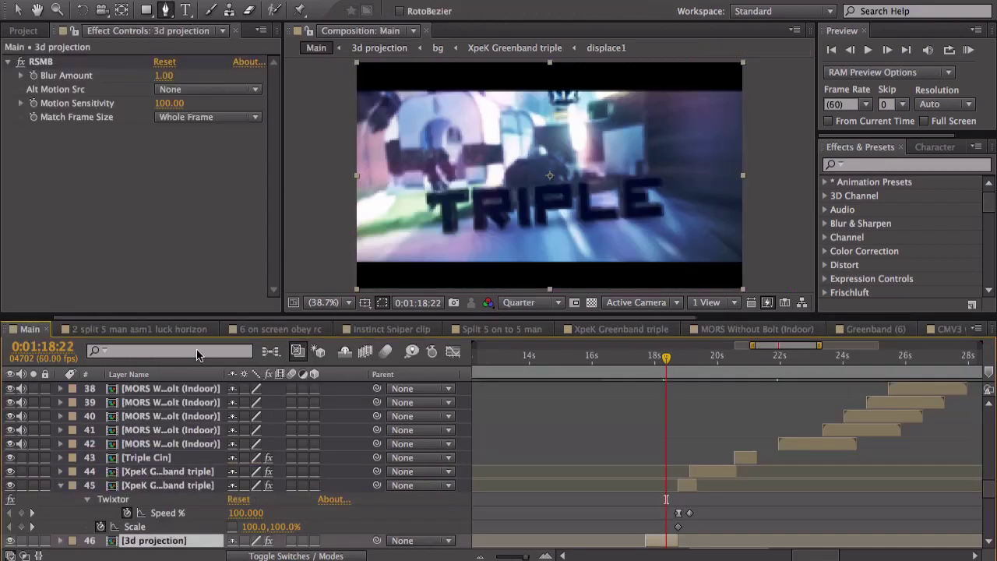
Step: Return from Main into the 3d projection precomp and show its parent and nested comps
click(277, 359)
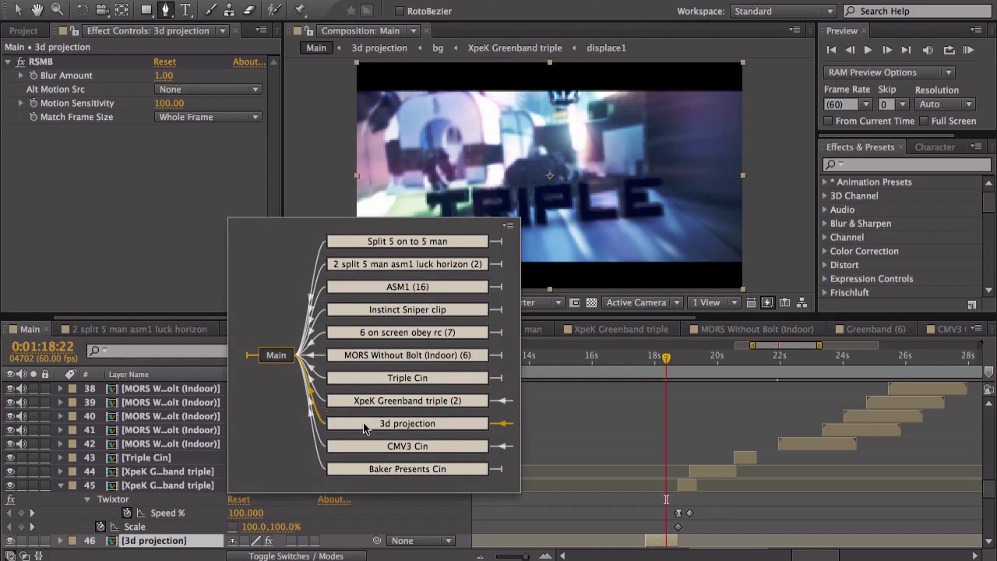
click(364, 428)
click(274, 352)
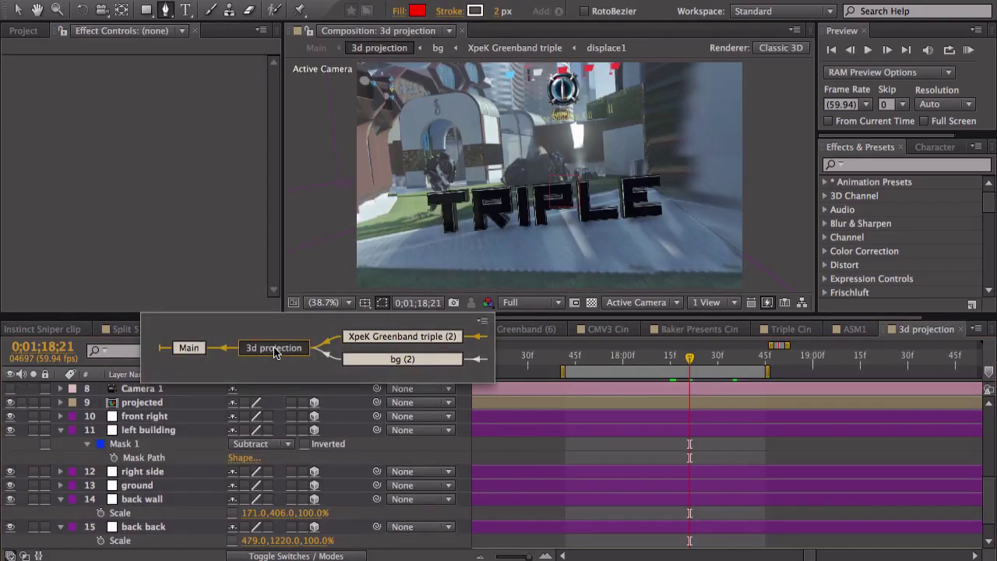
Step: Open the XpeK Greenband triple (2) precomp from the 3d projection Mini-Flowchart
click(385, 337)
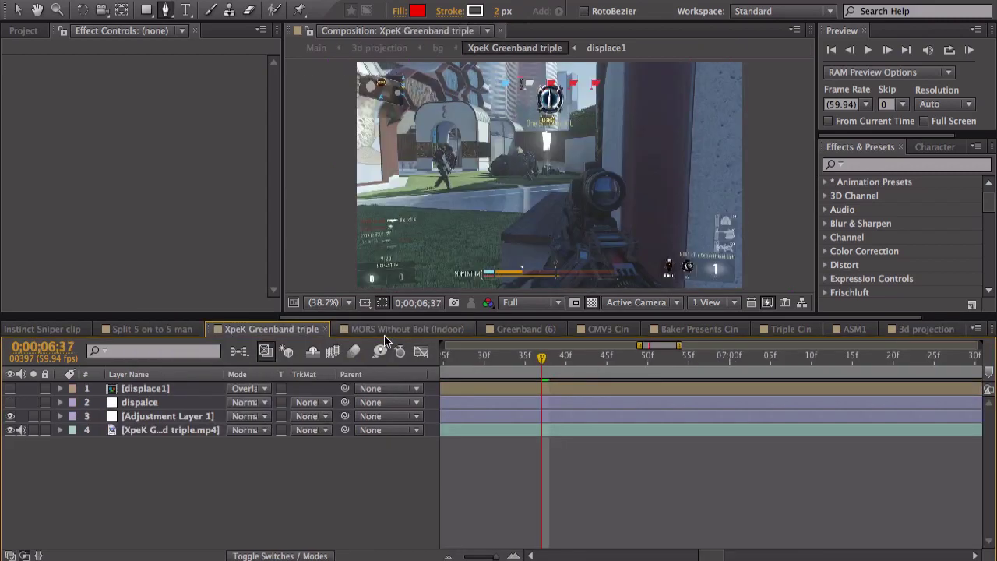